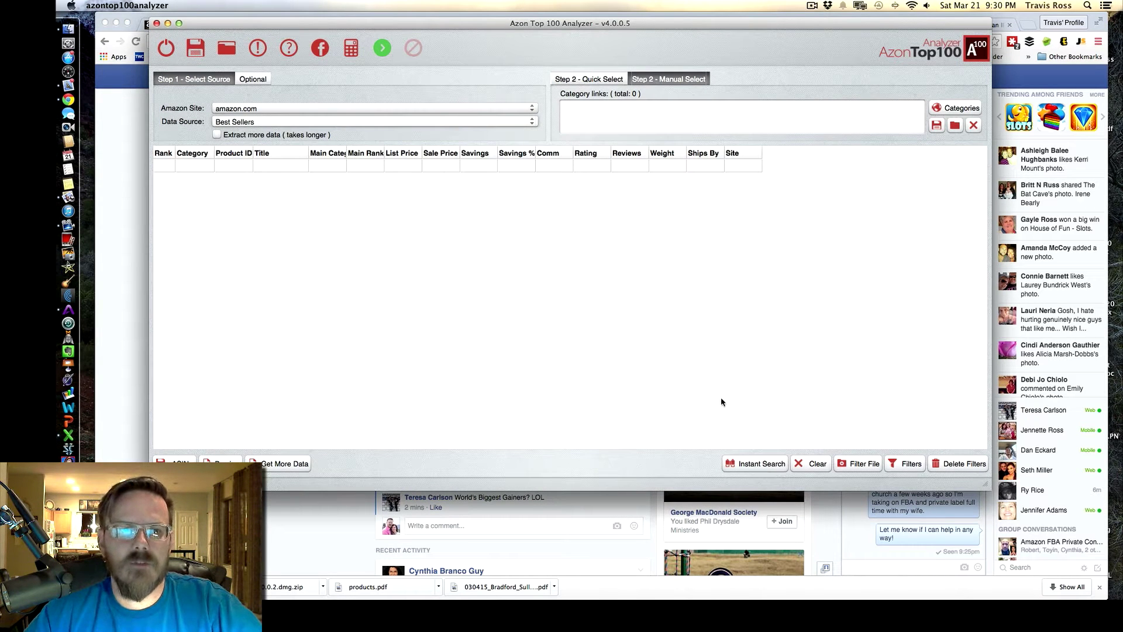
# - Enable 'Extract more data (takes longer)' and widen the Title column of the results table
pyautogui.moveTo(482, 27); pyautogui.dragTo(511, 28)
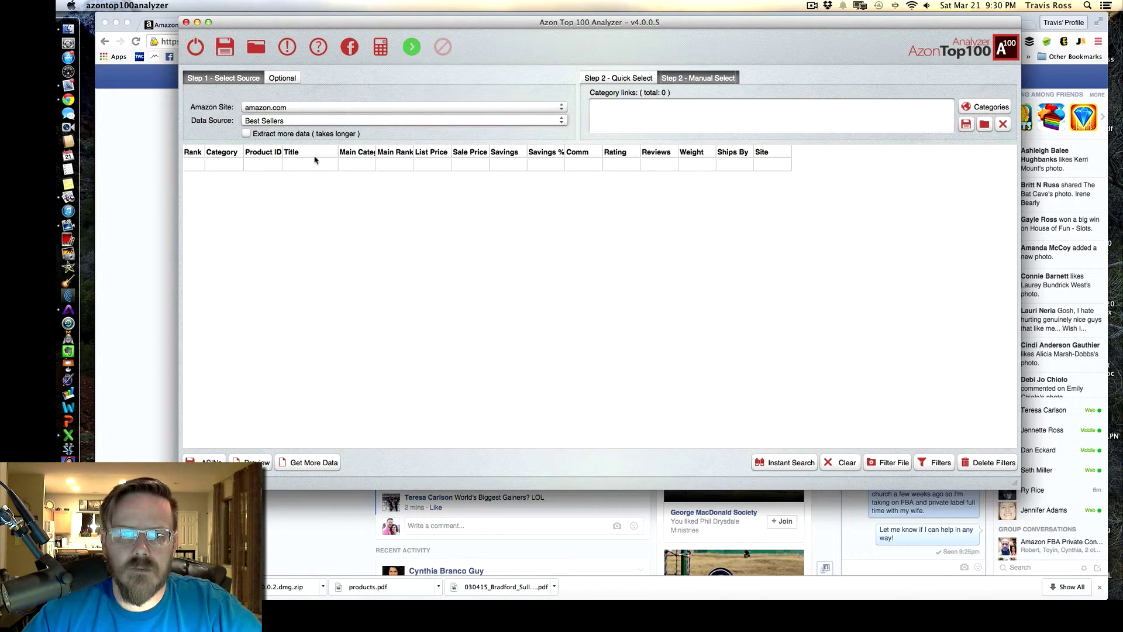
pyautogui.click(311, 134)
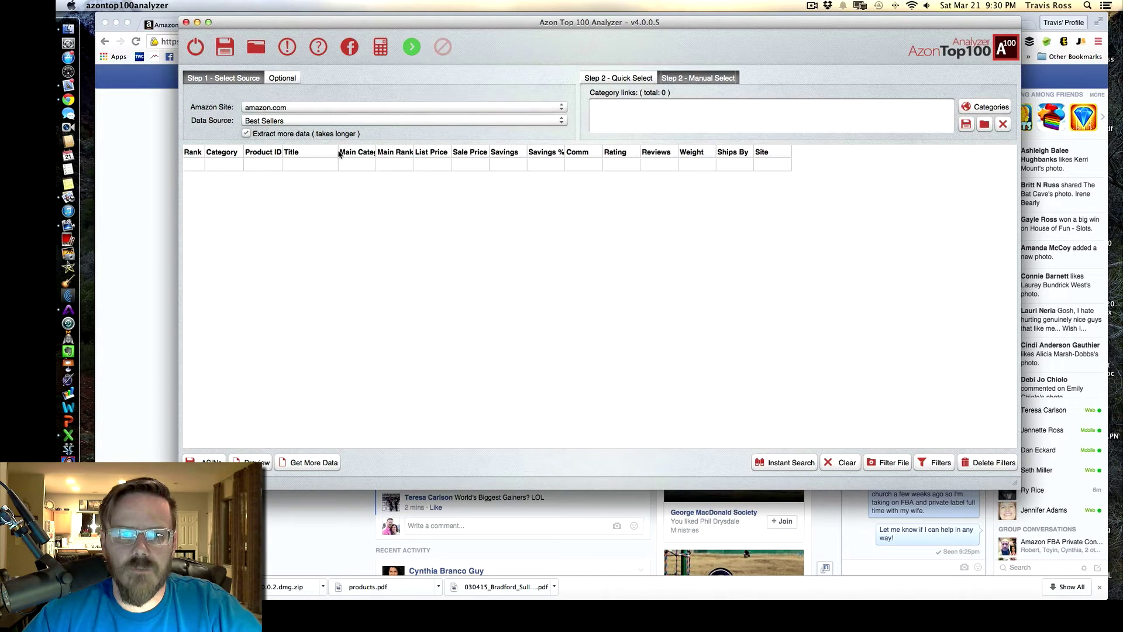
pyautogui.moveTo(337, 152); pyautogui.dragTo(497, 162)
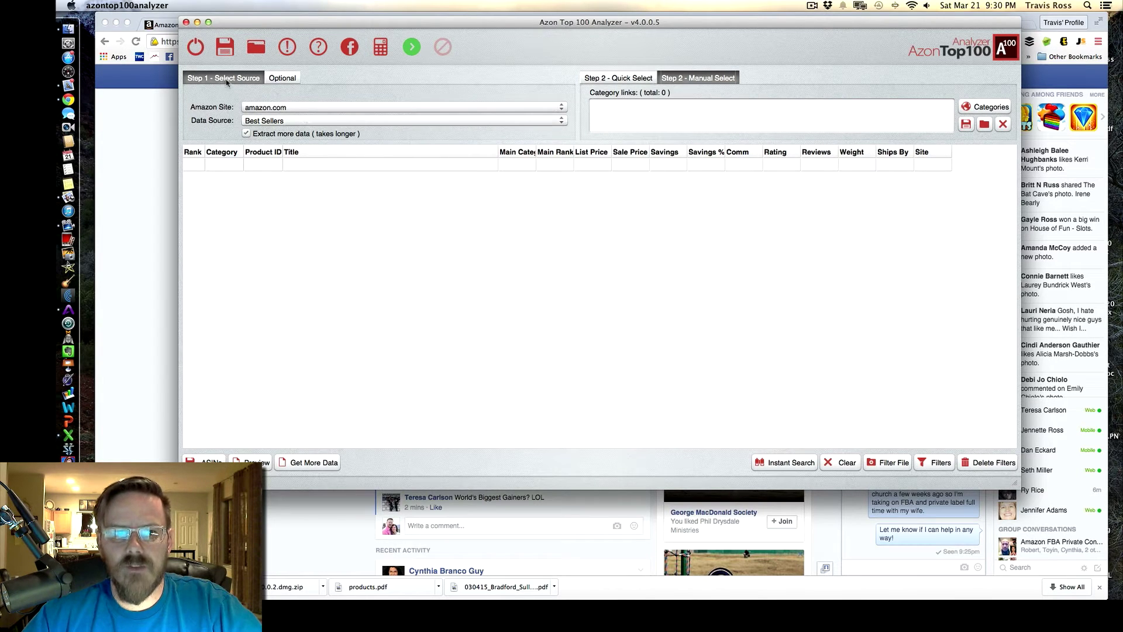
# - Review the Amazon Site and Data Source options, keeping amazon.com Best Sellers with Manual Select
pyautogui.click(291, 109)
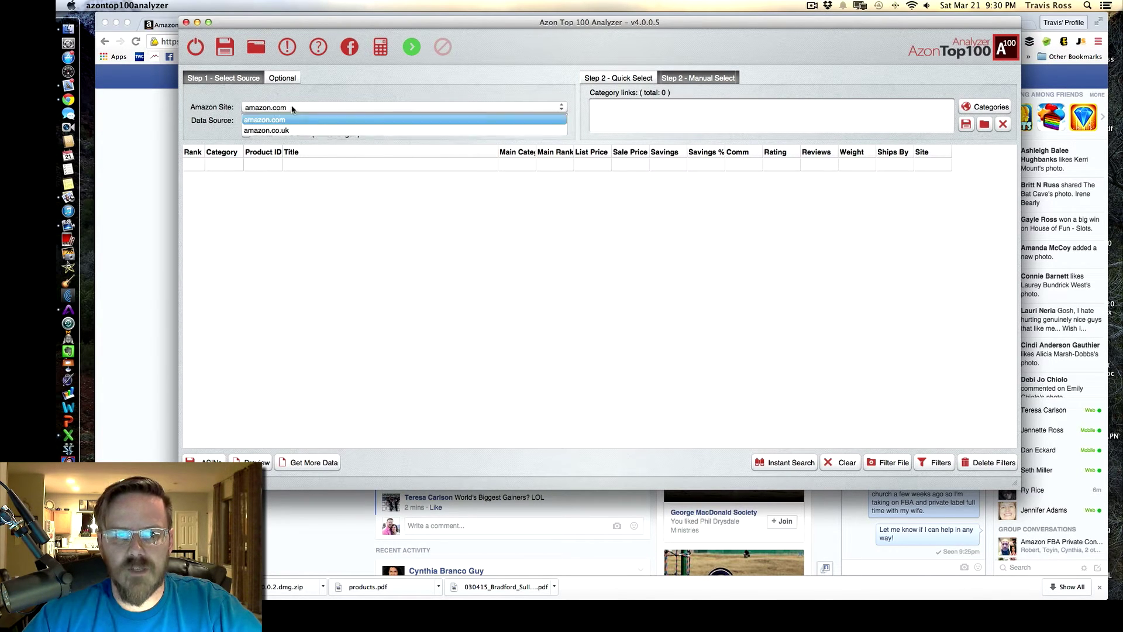
pyautogui.click(284, 120)
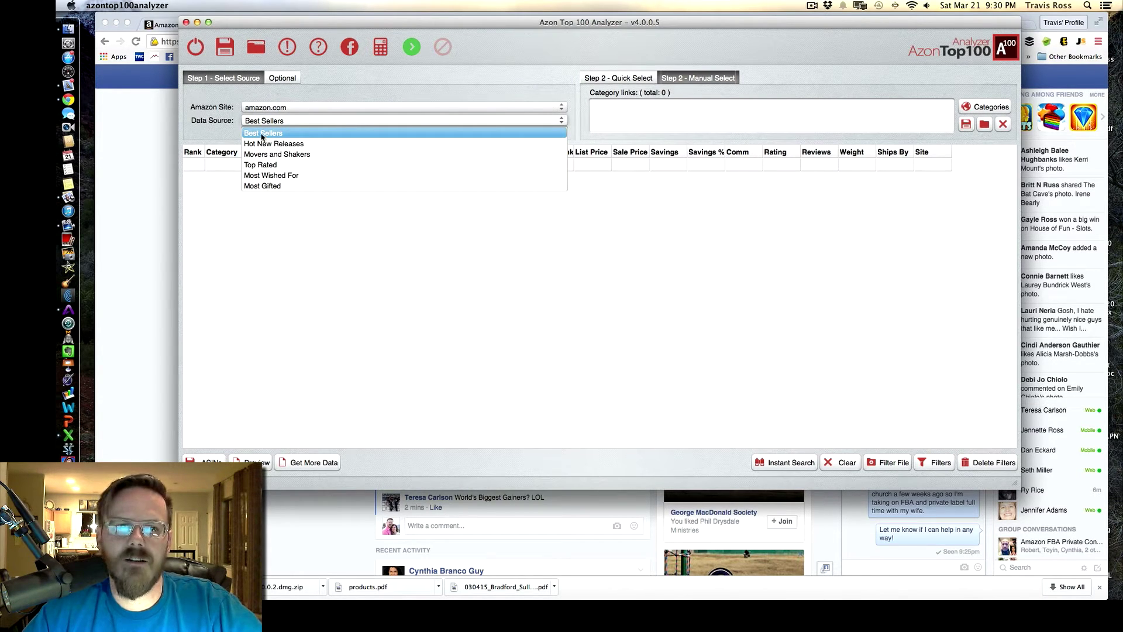
pyautogui.click(263, 134)
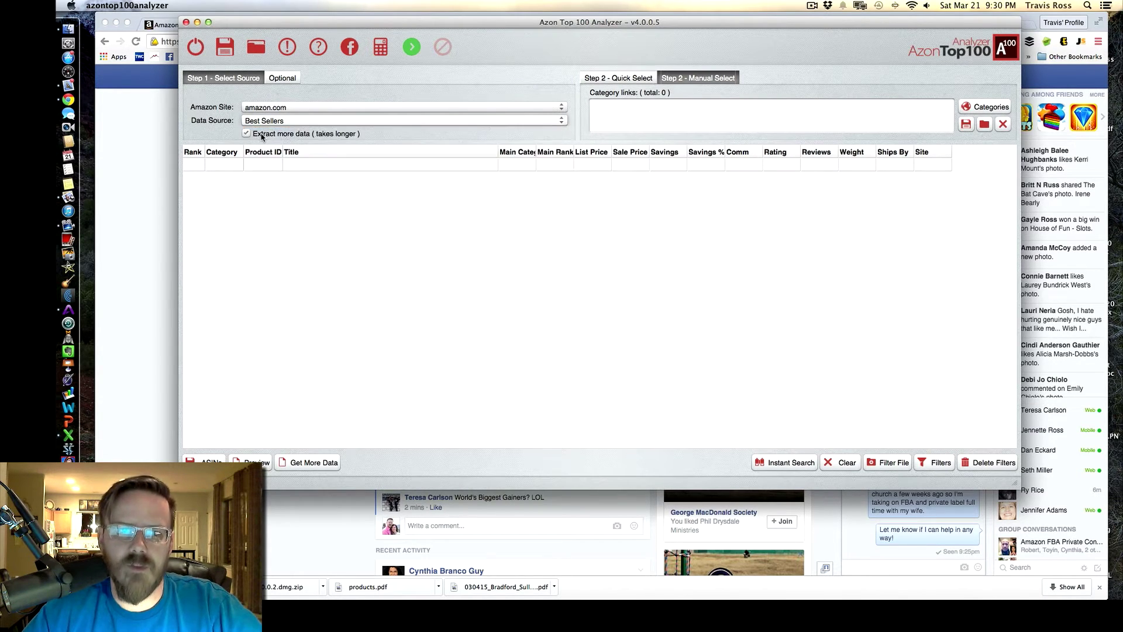
pyautogui.click(600, 80)
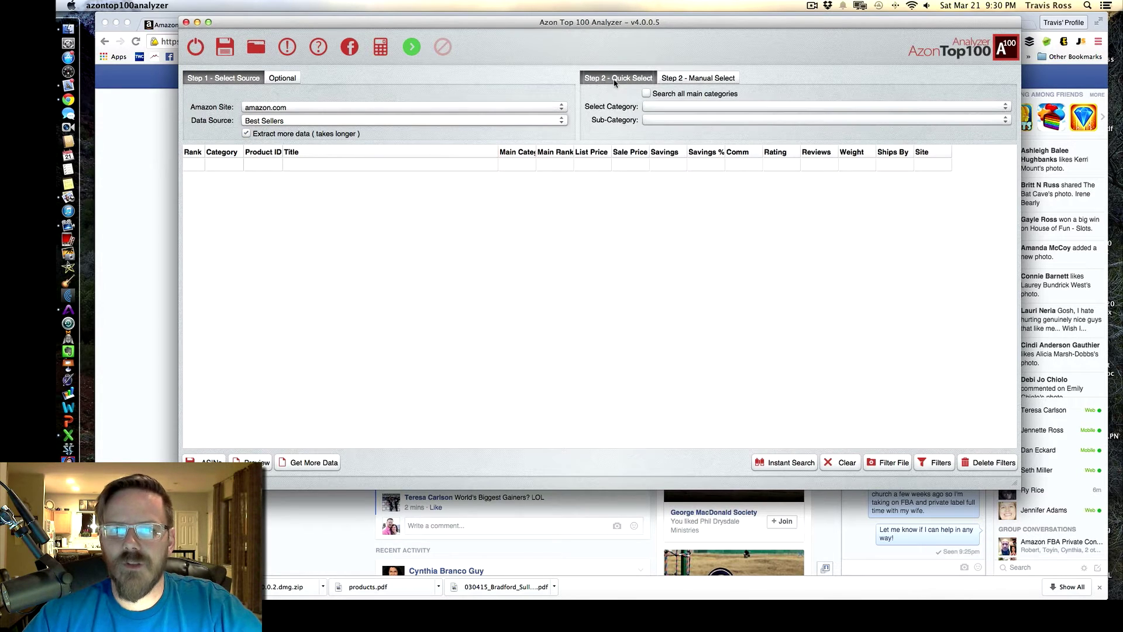
pyautogui.click(695, 79)
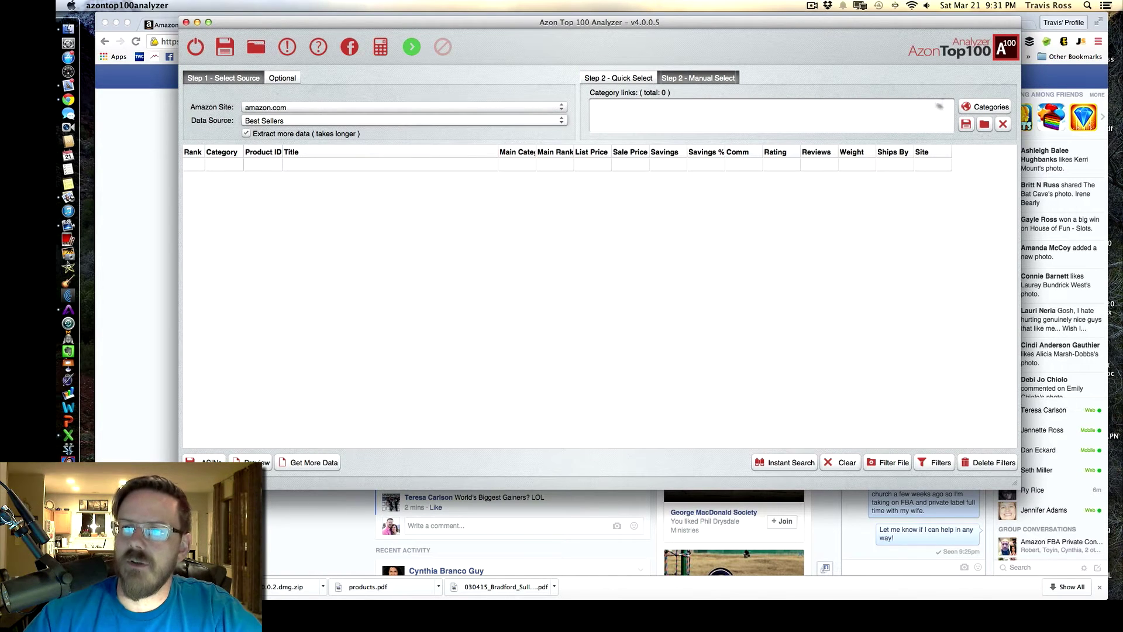
# - Open the Categories Browser and go from the department list to Pet Supplies best sellers
pyautogui.click(981, 109)
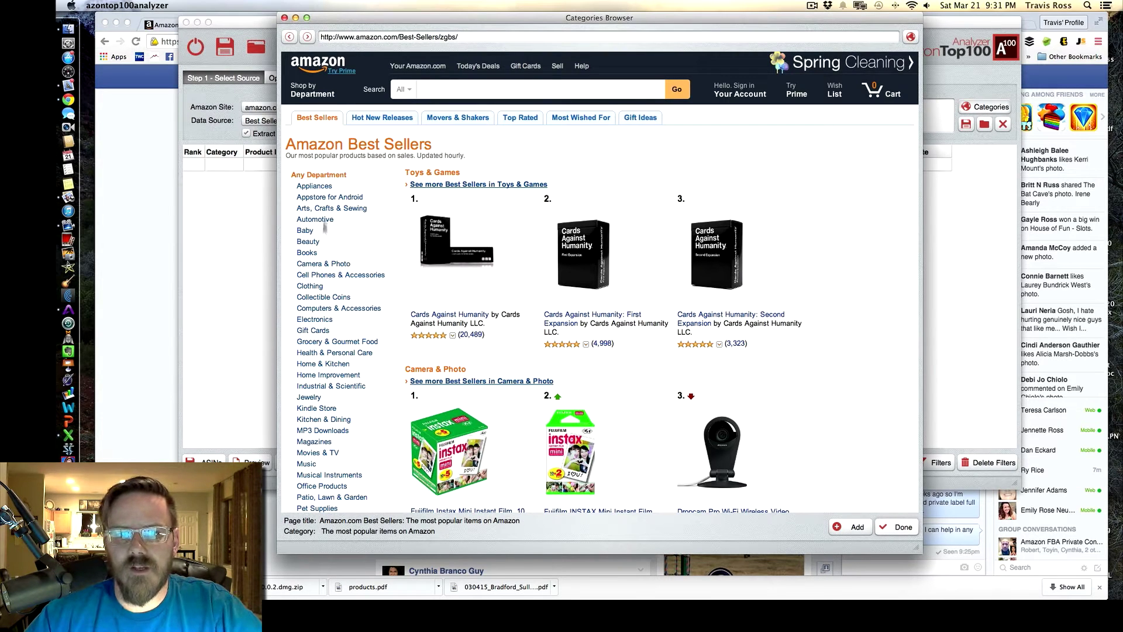
pyautogui.scroll(-2, 328, 379)
pyautogui.scroll(-2, 329, 357)
pyautogui.scroll(-1, 329, 333)
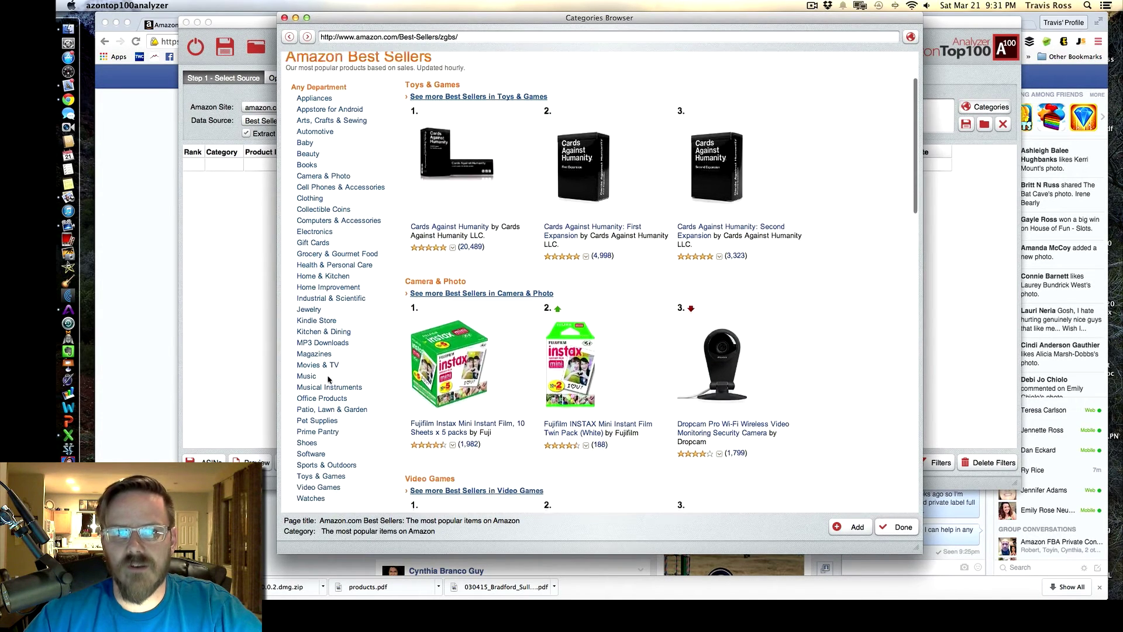
pyautogui.scroll(-3, 328, 323)
pyautogui.scroll(-2, 328, 322)
pyautogui.scroll(6, 329, 324)
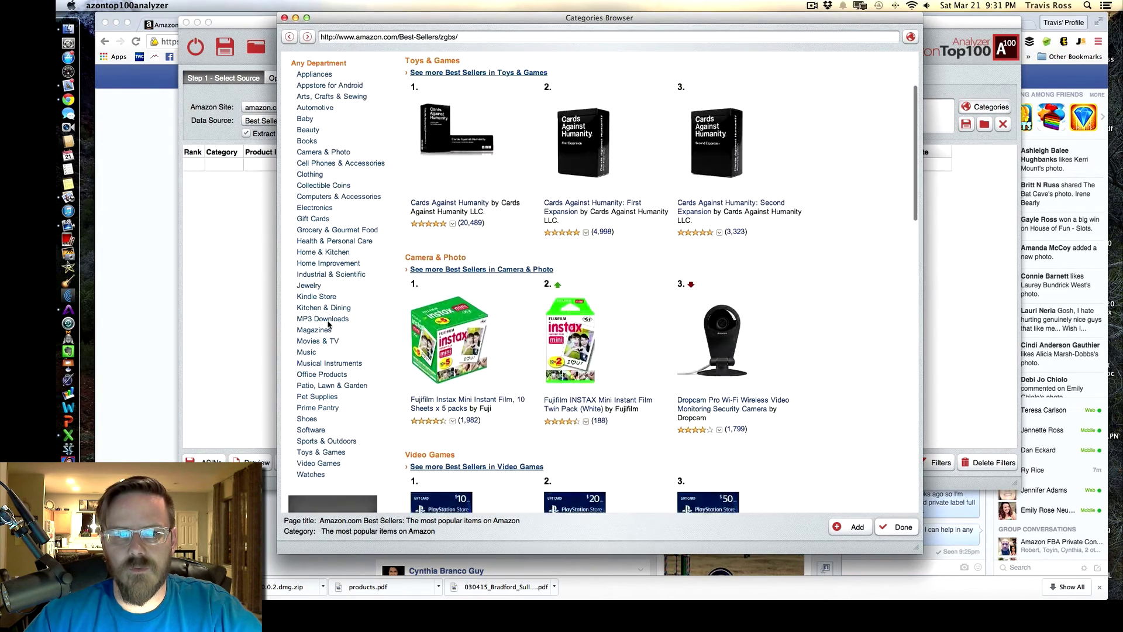
pyautogui.scroll(4, 329, 324)
pyautogui.scroll(-2, 329, 323)
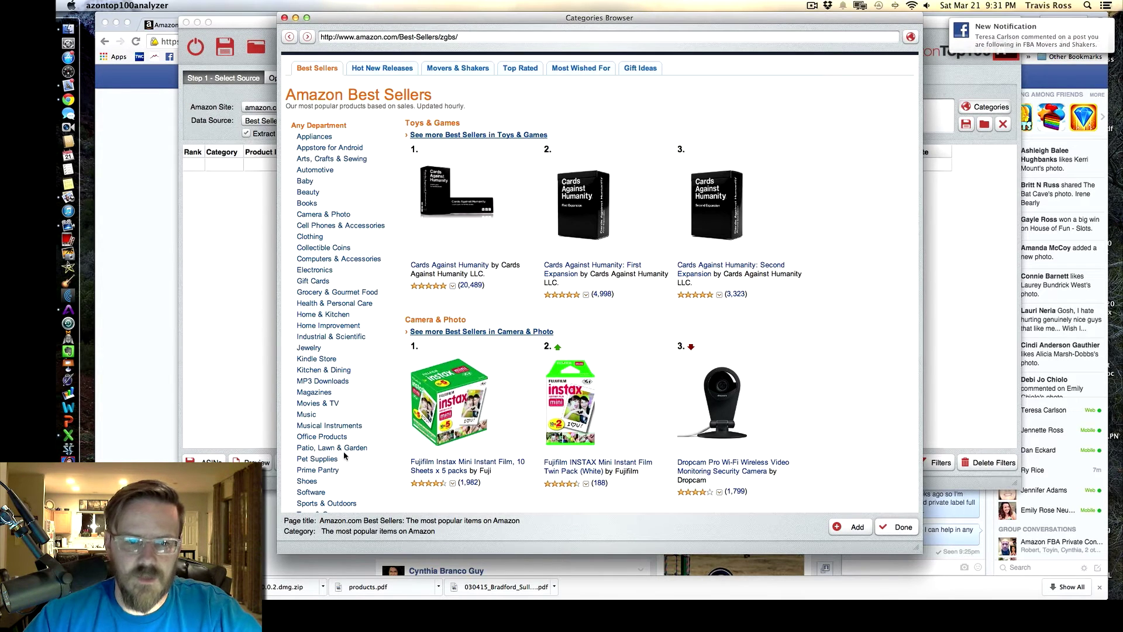
pyautogui.scroll(-1, 346, 455)
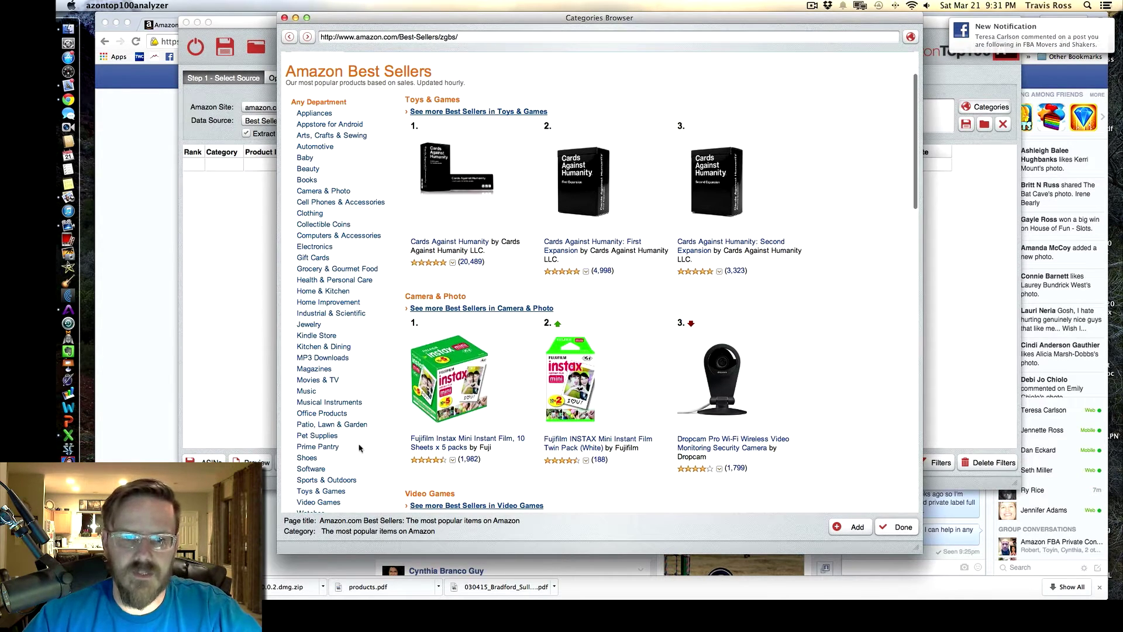
pyautogui.click(316, 436)
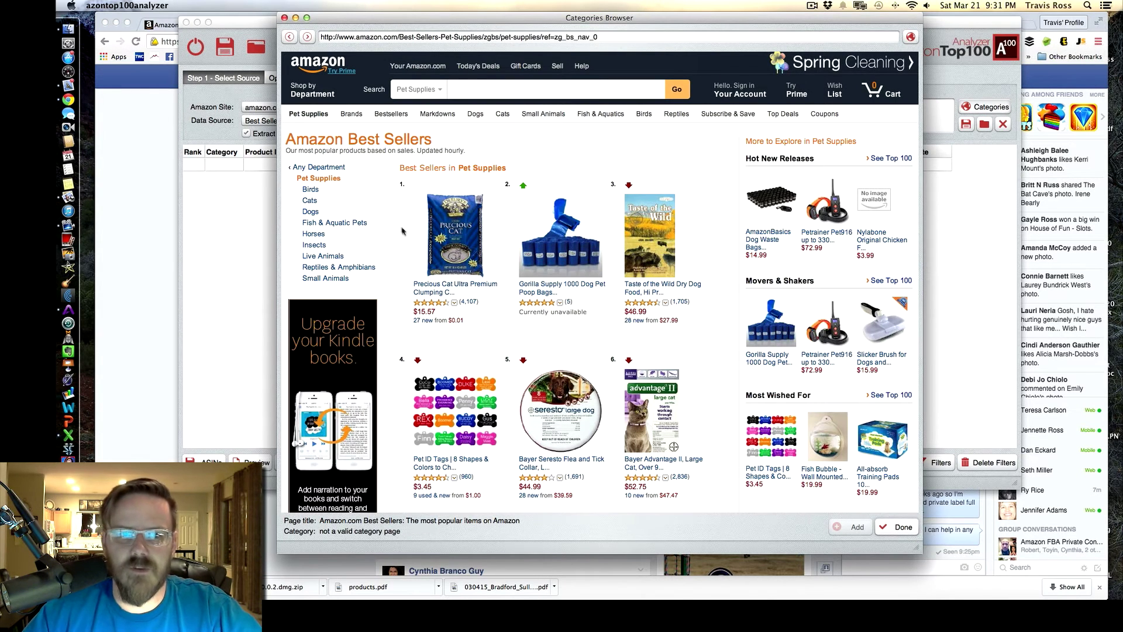
# - Drill through Dog Supplies to Dog Grooming Supplies and add it as the only category link
pyautogui.click(311, 211)
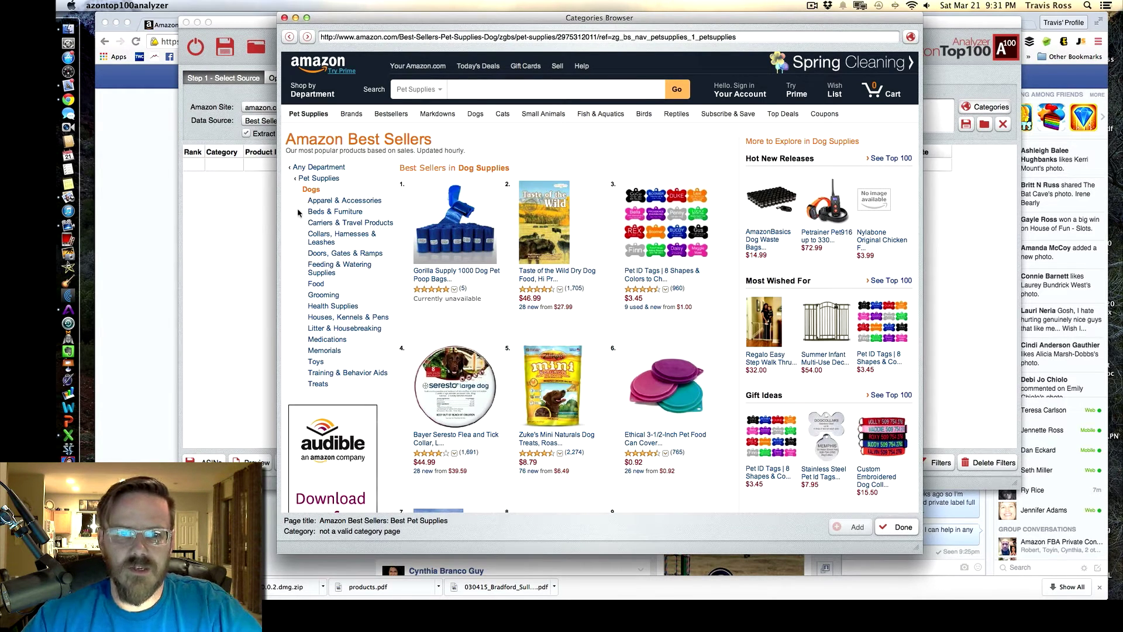
pyautogui.click(317, 384)
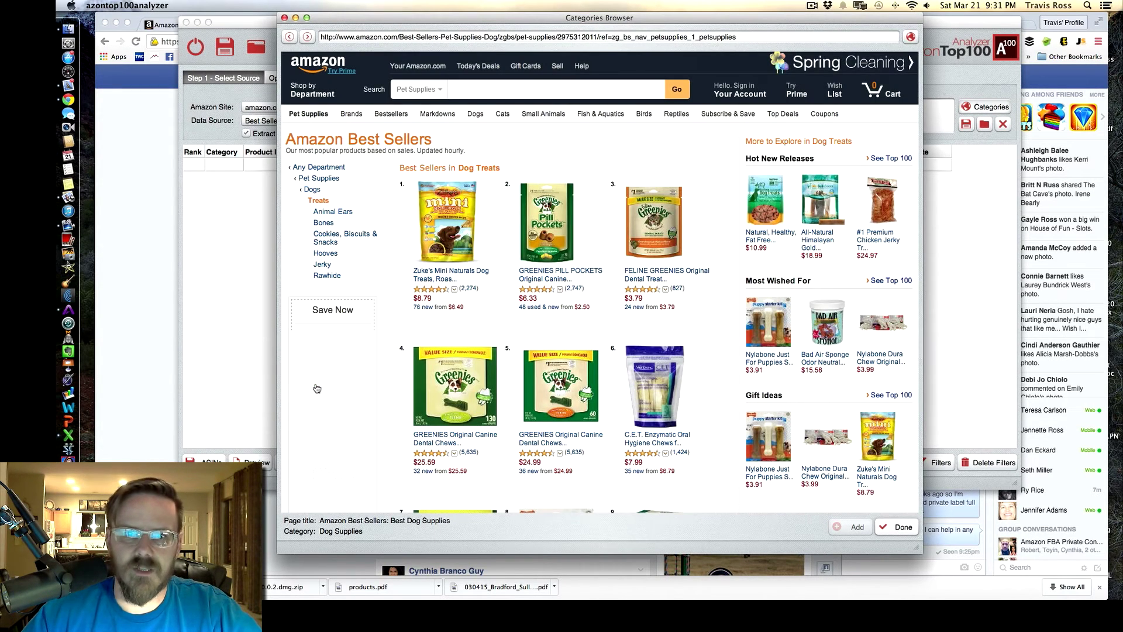
pyautogui.click(311, 191)
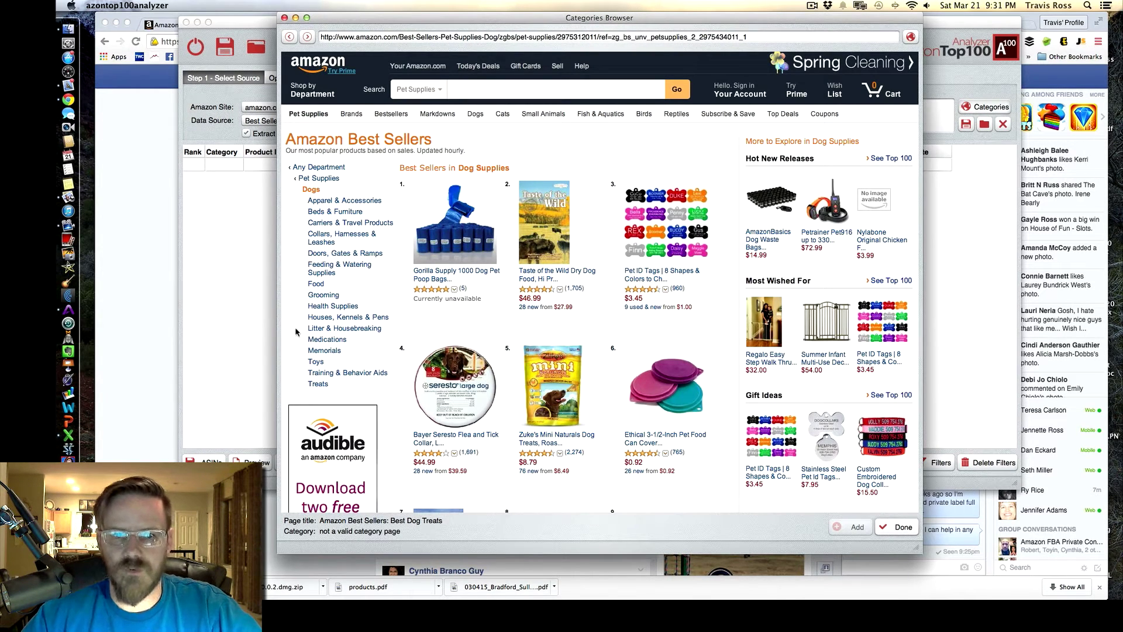
pyautogui.click(320, 296)
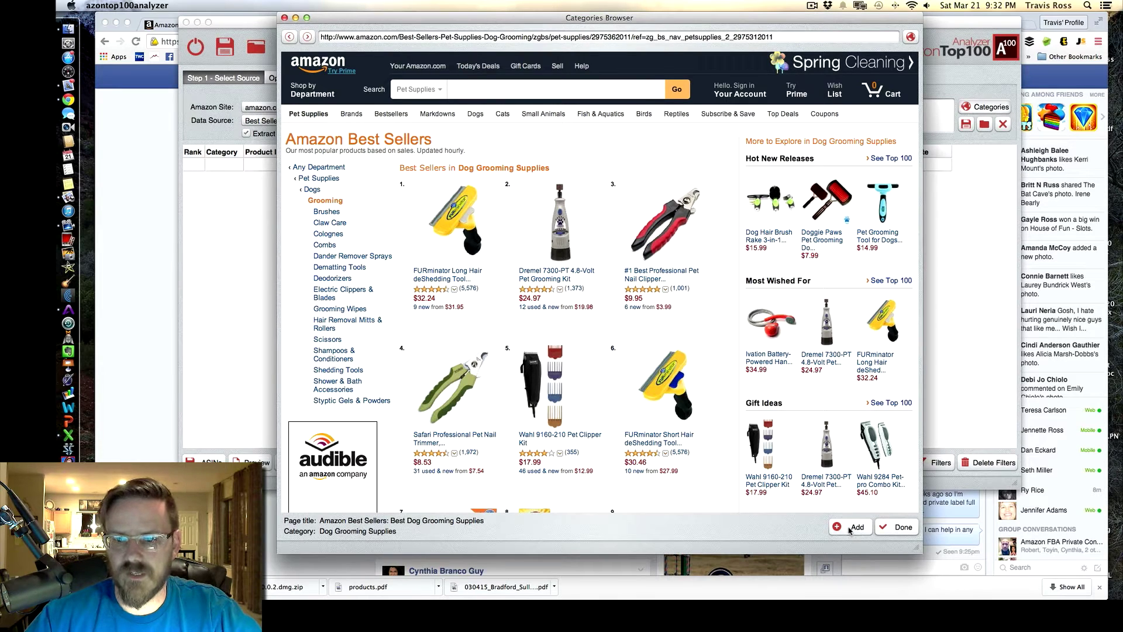
pyautogui.click(850, 528)
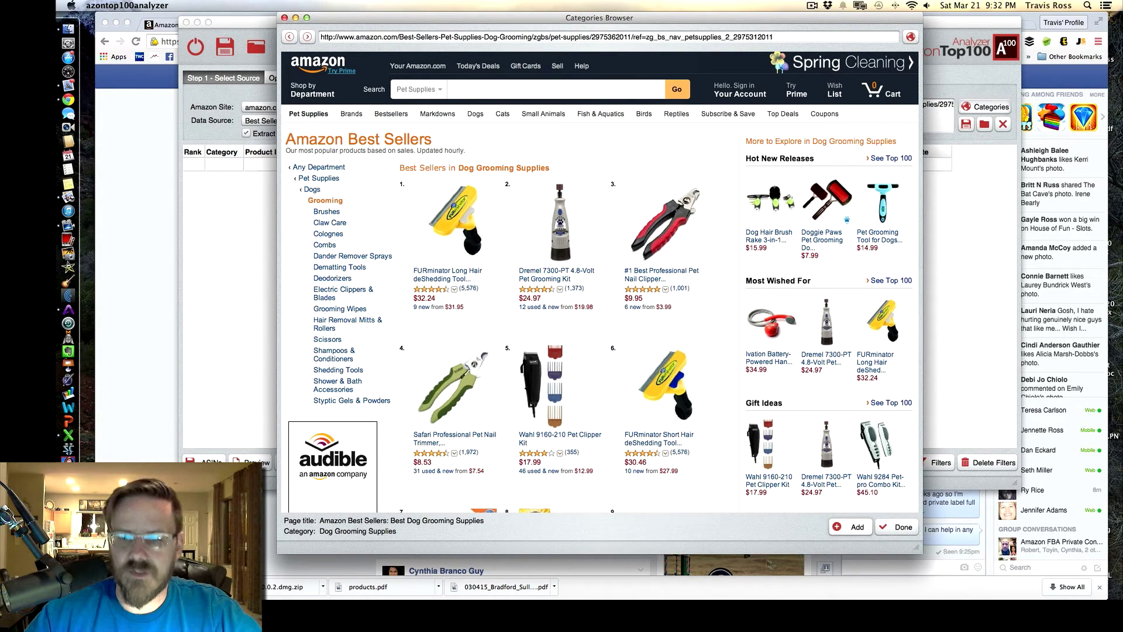
pyautogui.click(895, 531)
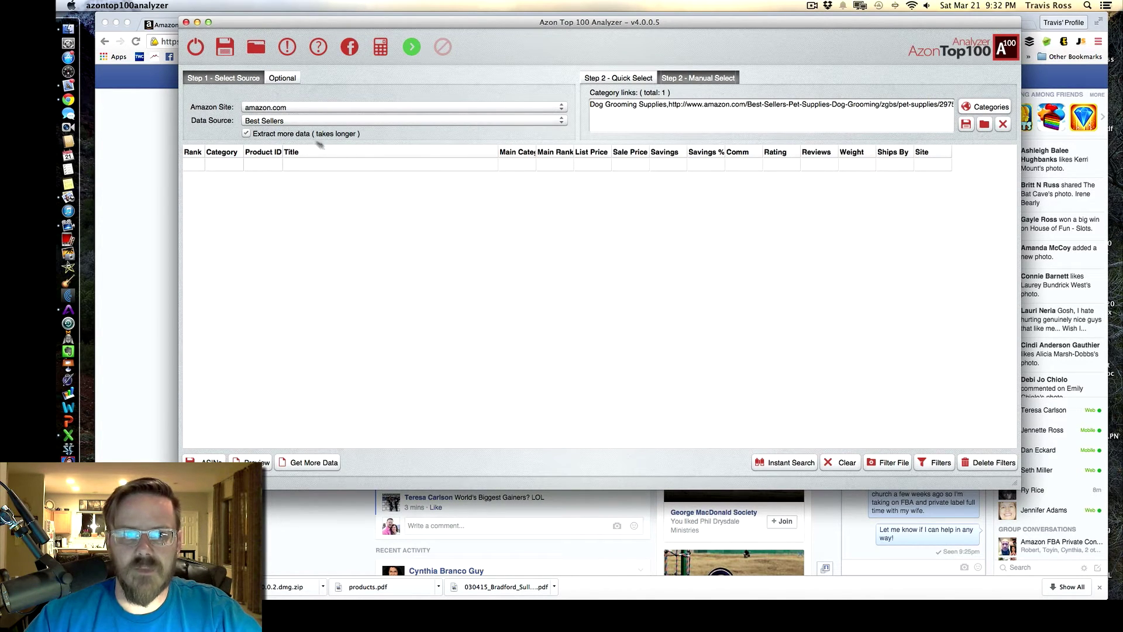
# - Turn off extended data extraction and start scraping the Dog Grooming Supplies best sellers
pyautogui.click(247, 136)
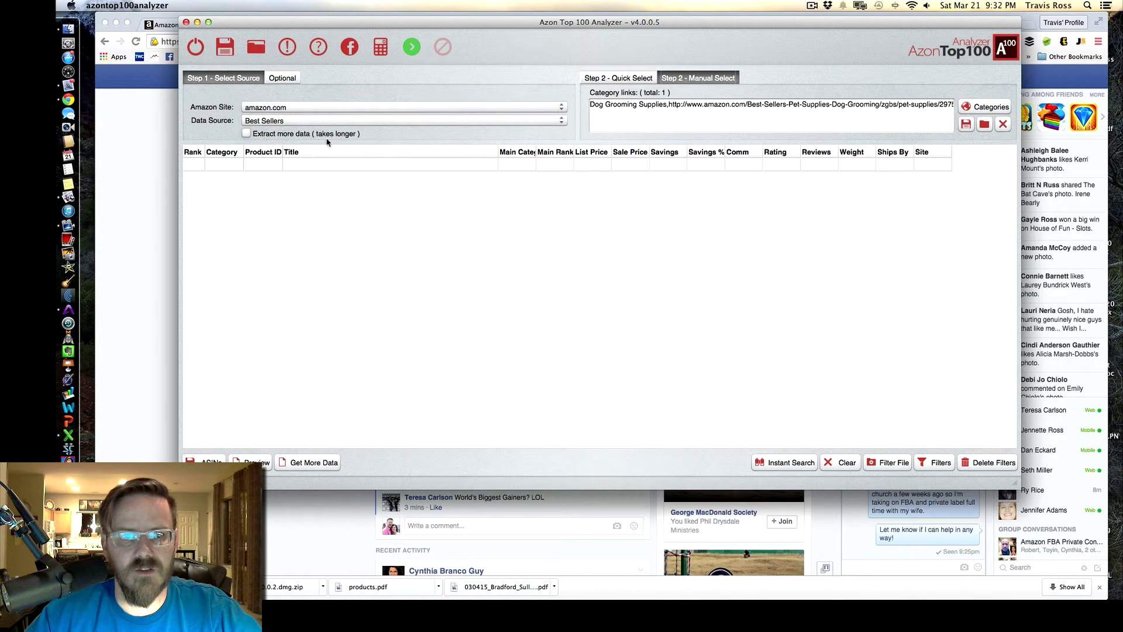
pyautogui.click(409, 50)
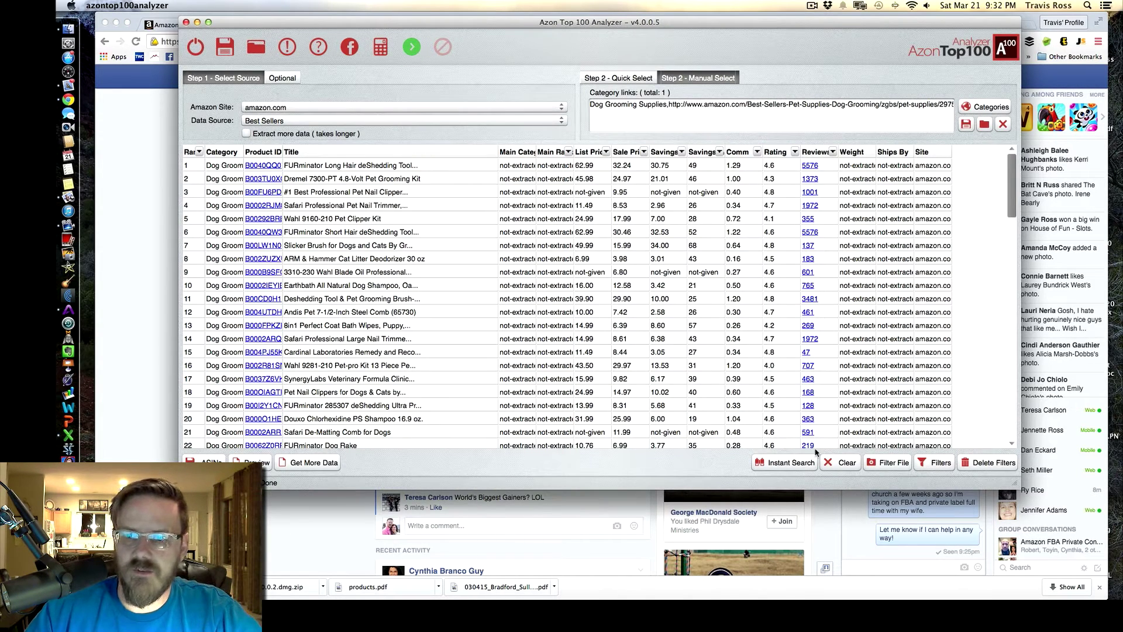
# - Load and apply filters from 01-data-filters-starting.taff: price $11–32, under 250 reviews
pyautogui.click(934, 466)
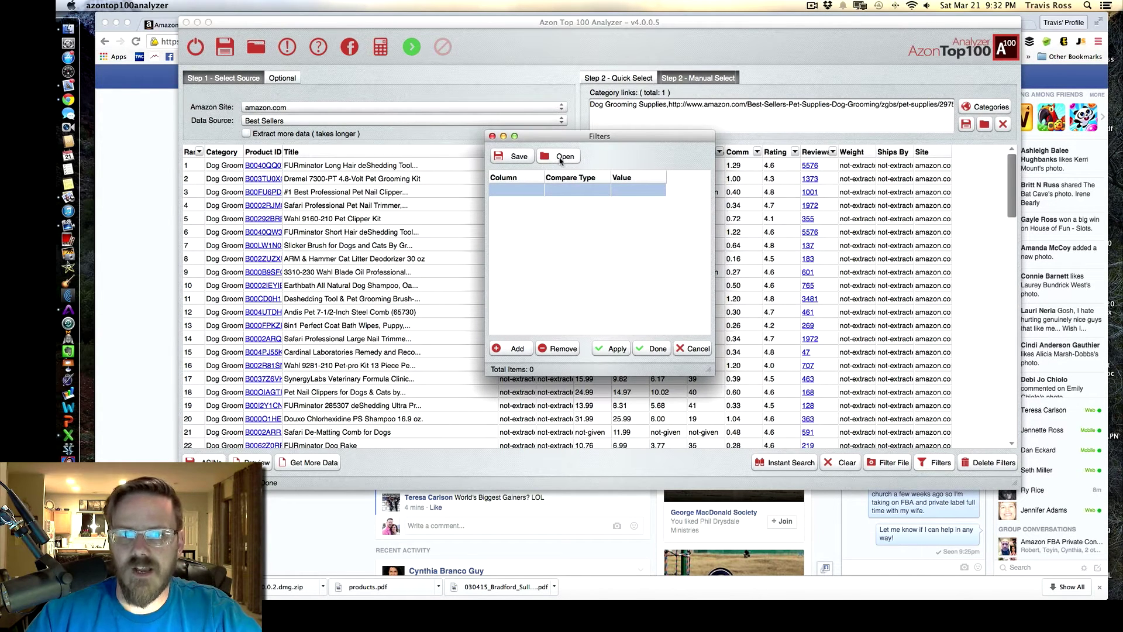
pyautogui.click(558, 159)
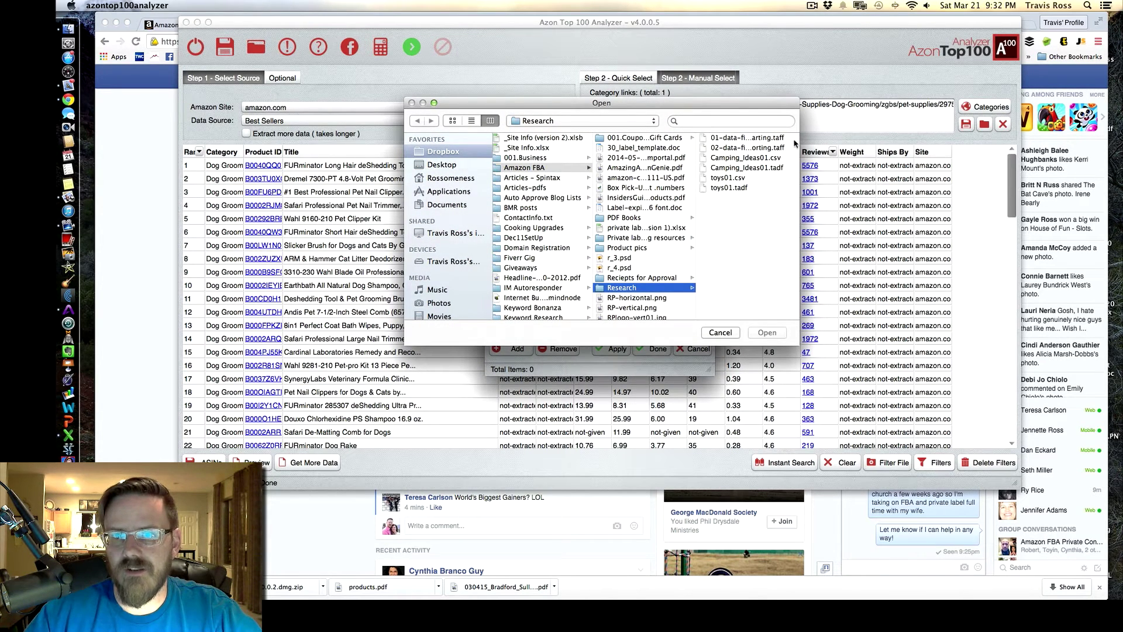
pyautogui.moveTo(798, 143); pyautogui.dragTo(856, 142)
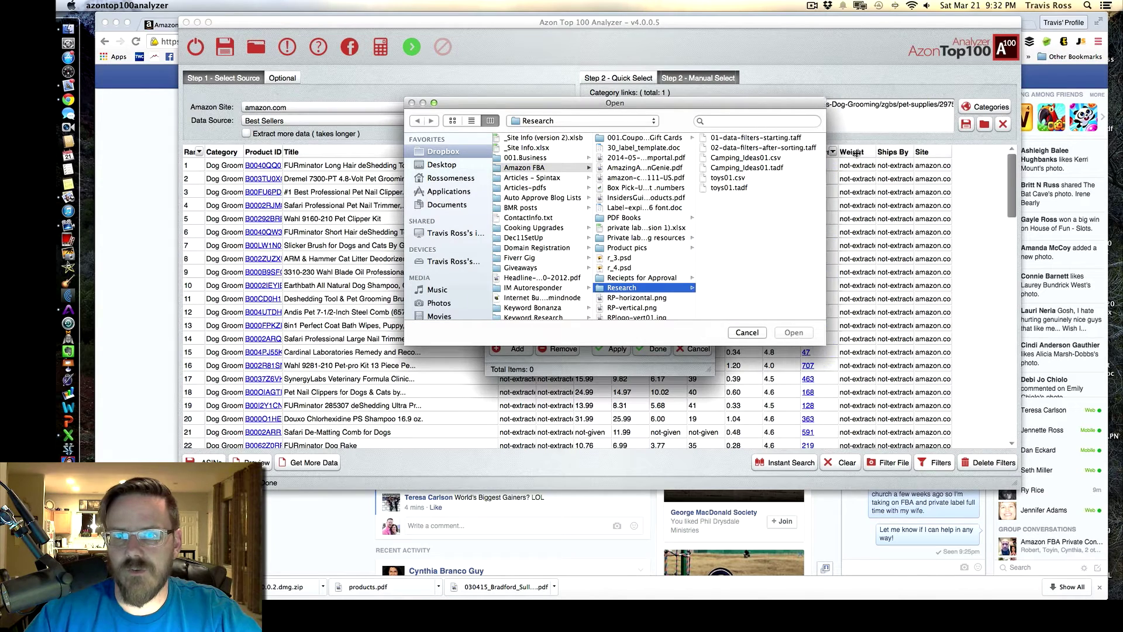
pyautogui.click(738, 138)
pyautogui.click(824, 334)
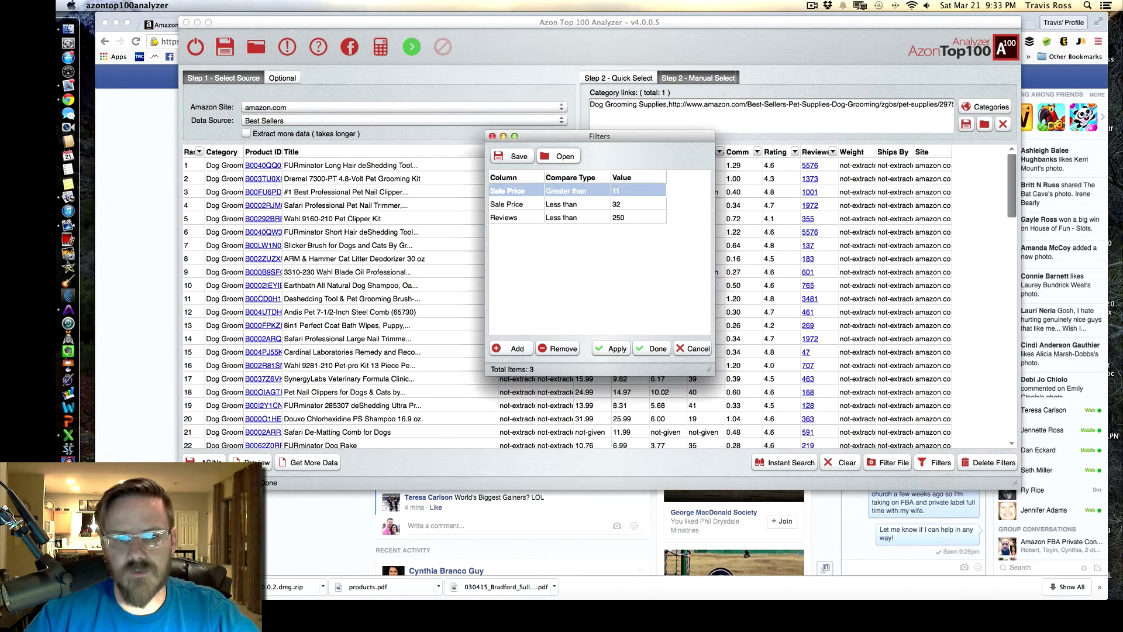
pyautogui.click(608, 351)
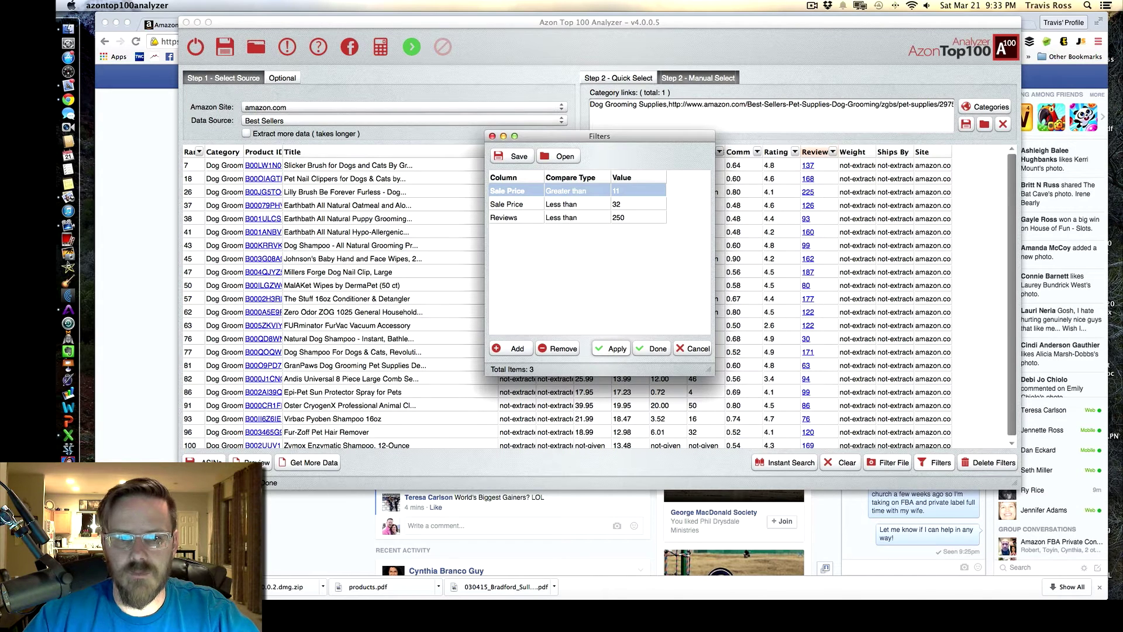
# - Close the Filters dialog and fetch extra details for the 22 filtered products
pyautogui.click(692, 350)
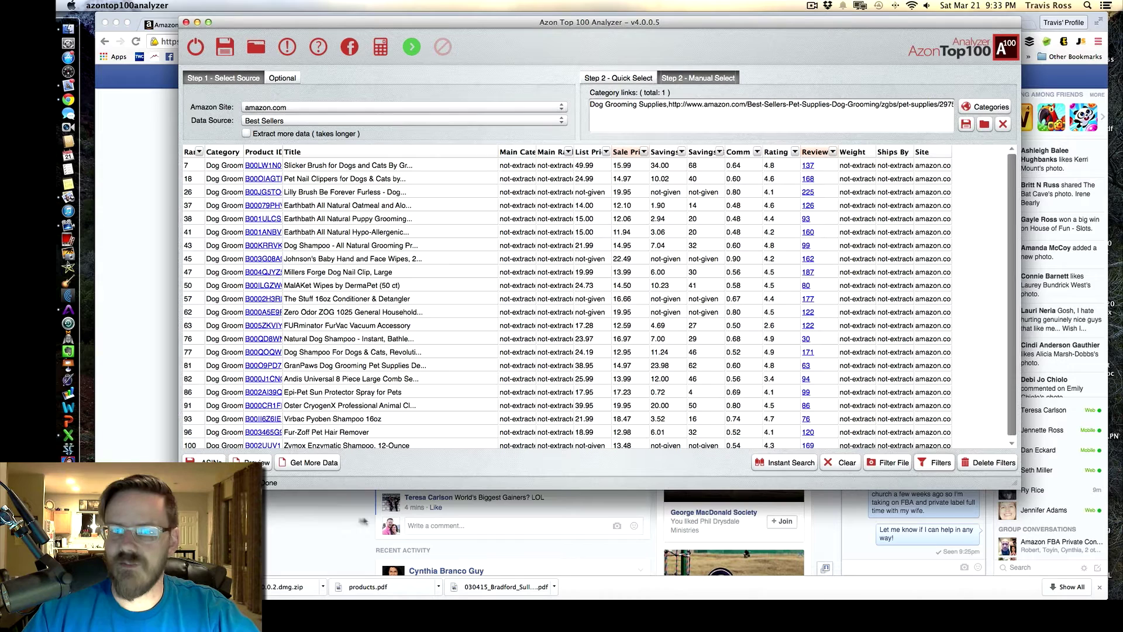
pyautogui.click(303, 464)
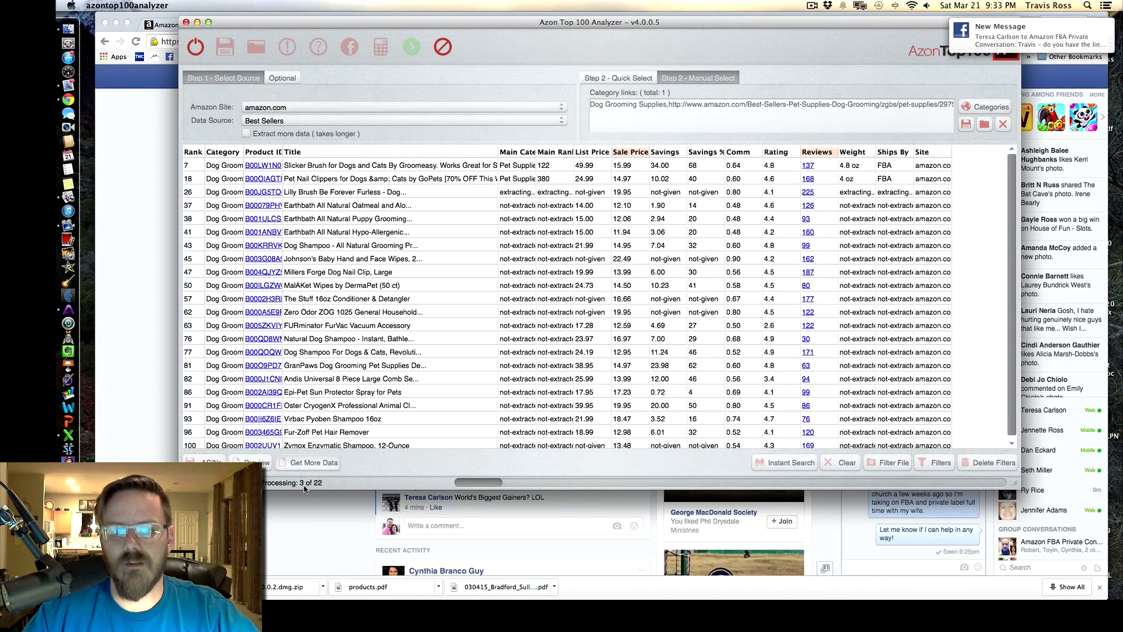
pyautogui.click(813, 6)
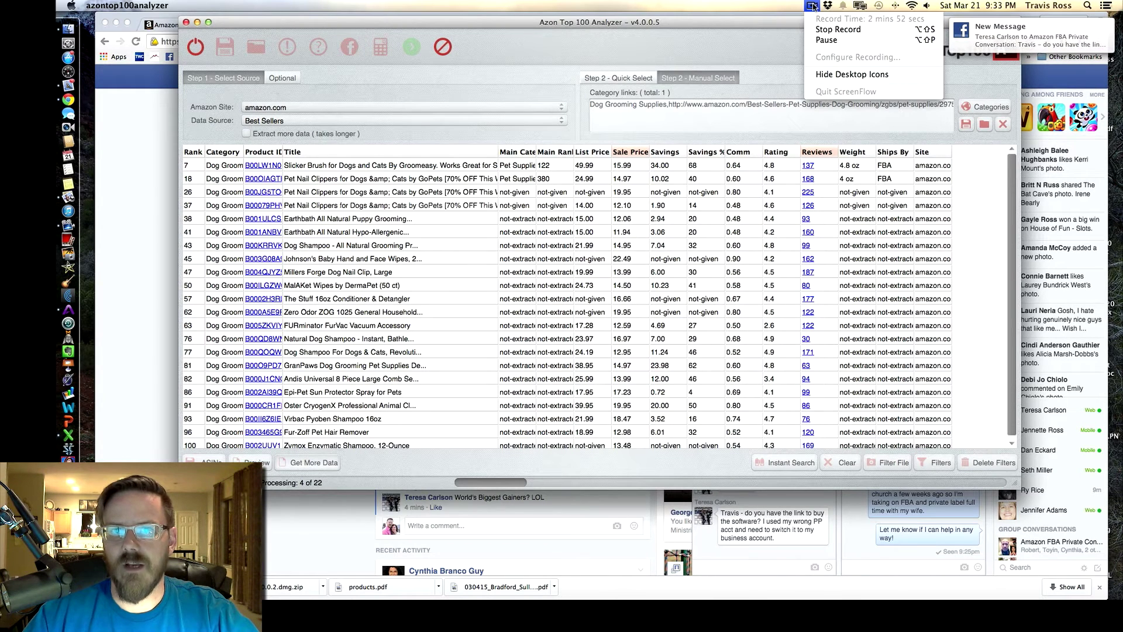
pyautogui.click(824, 40)
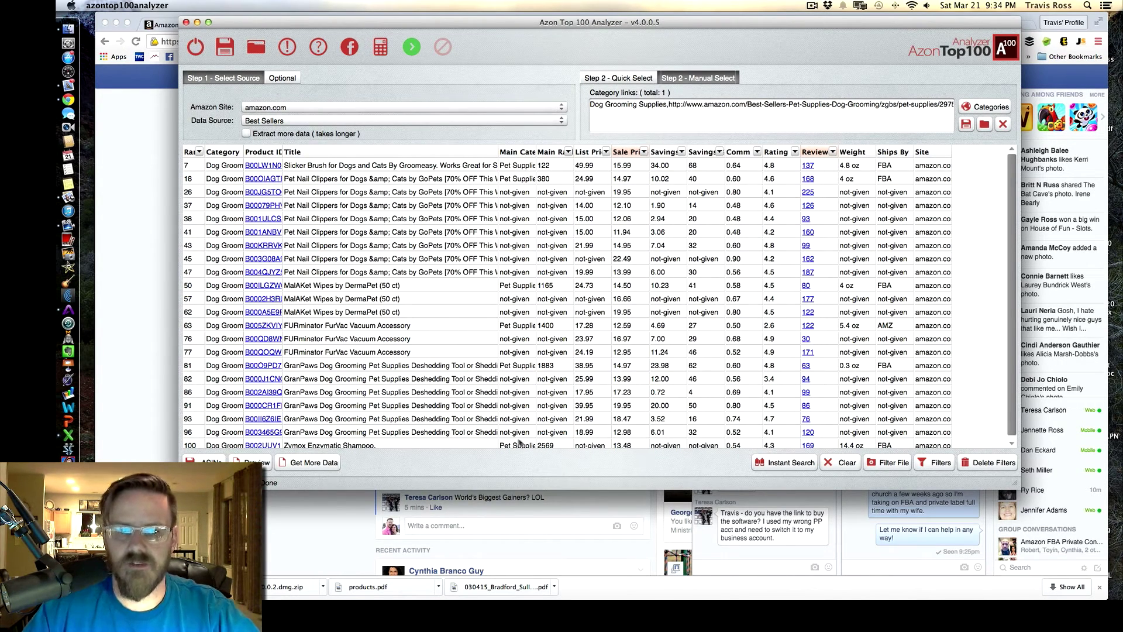
# - Apply the 02-data-filters-after-sorting.taff rules, leaving five products listed
pyautogui.click(891, 464)
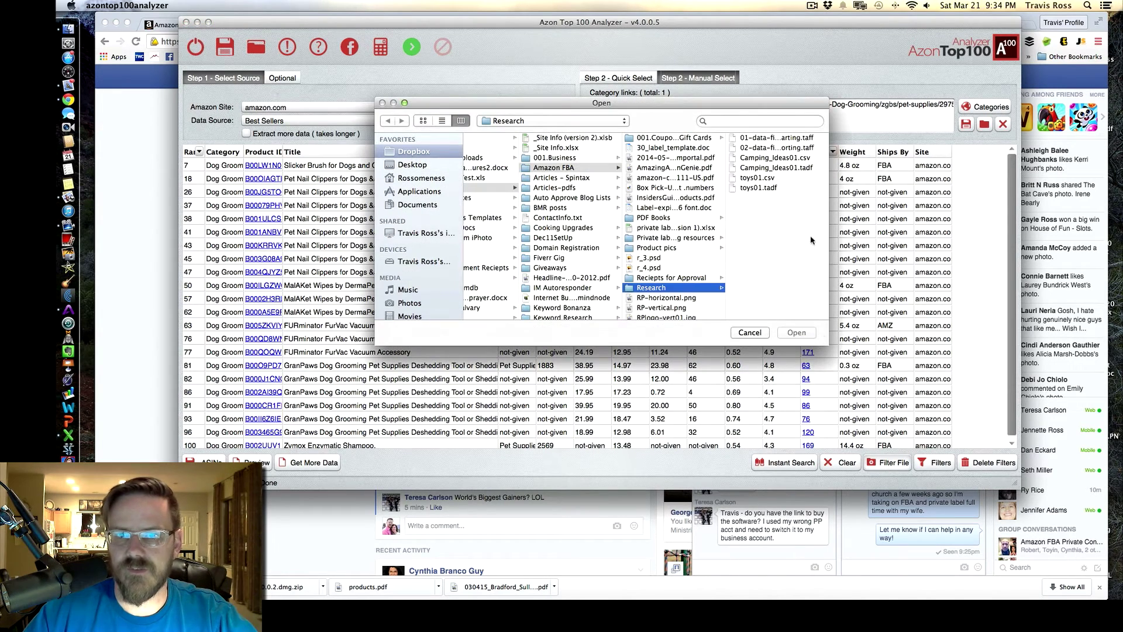
pyautogui.click(781, 148)
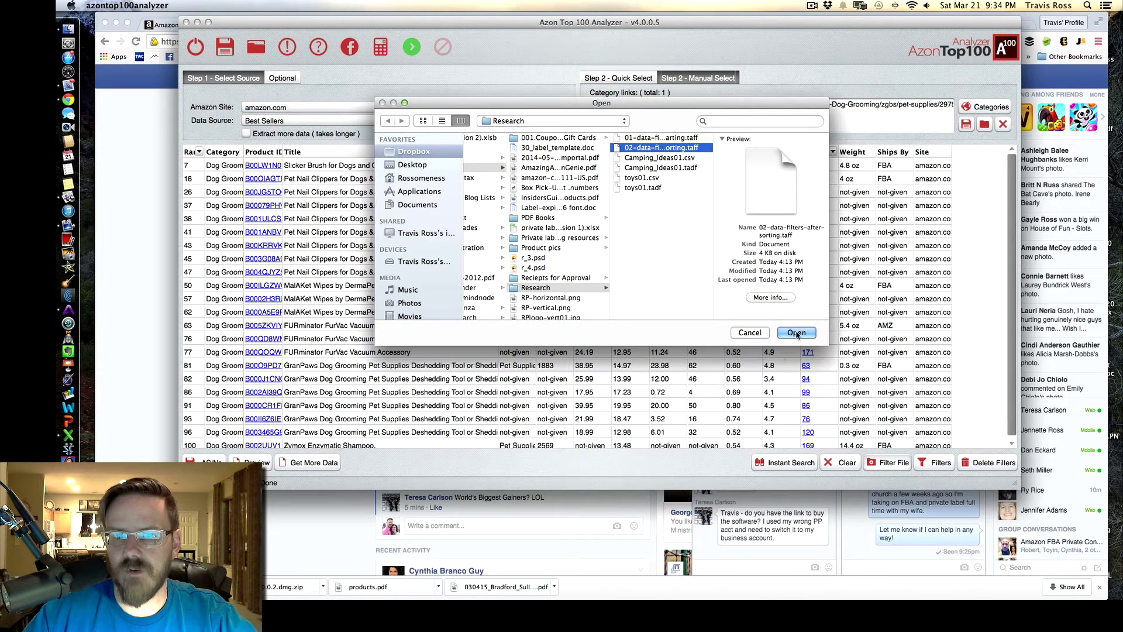
pyautogui.click(797, 334)
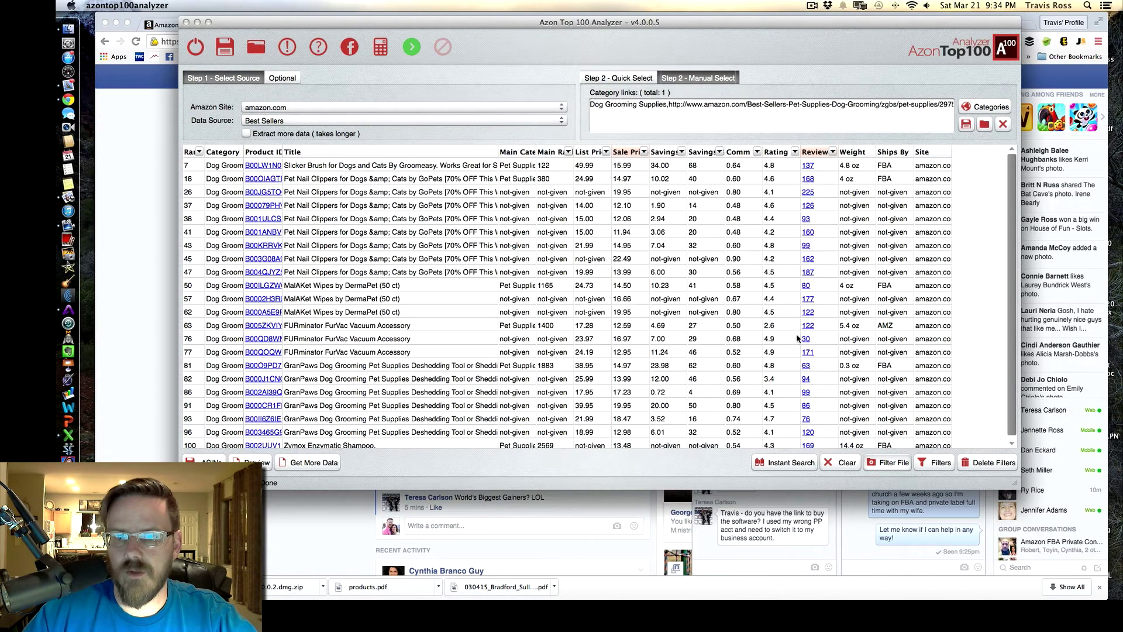
pyautogui.click(934, 463)
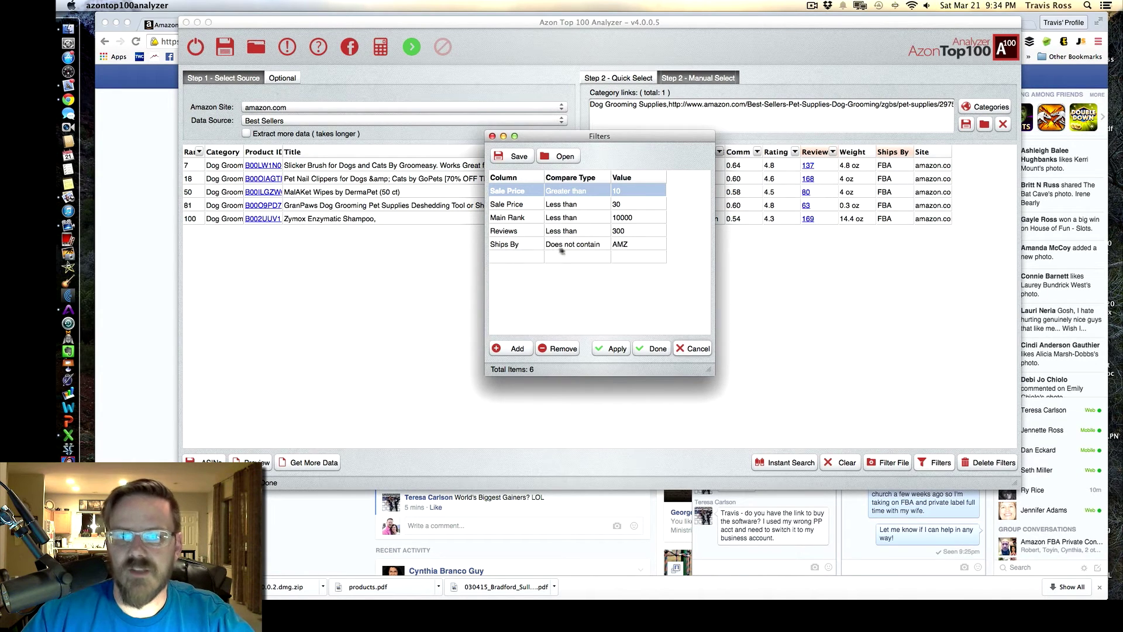
pyautogui.click(612, 351)
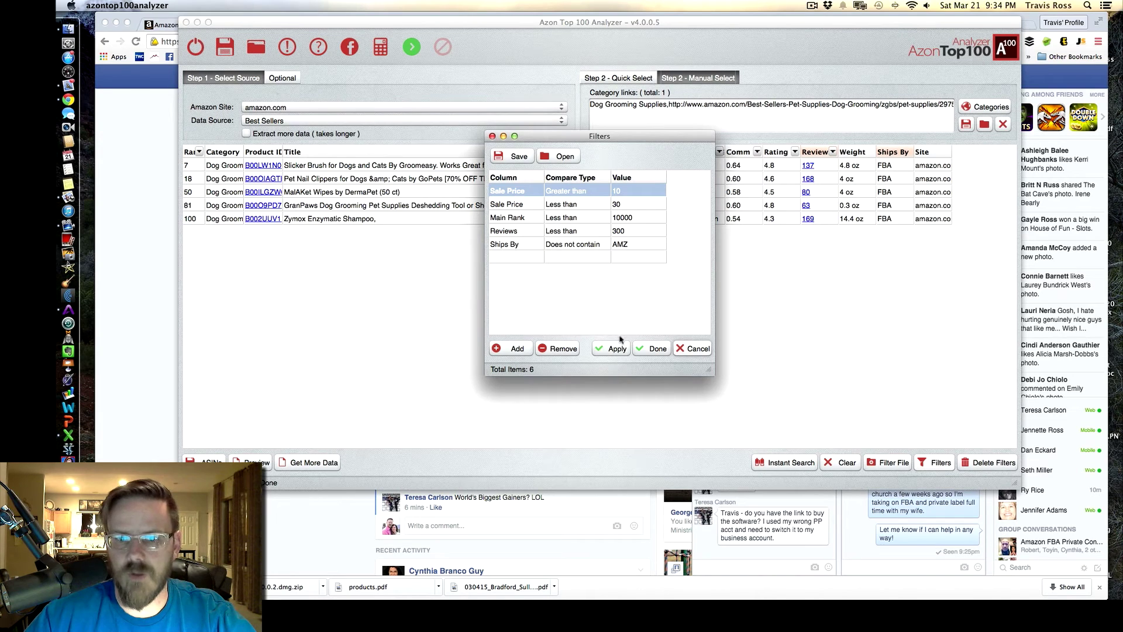
pyautogui.click(692, 348)
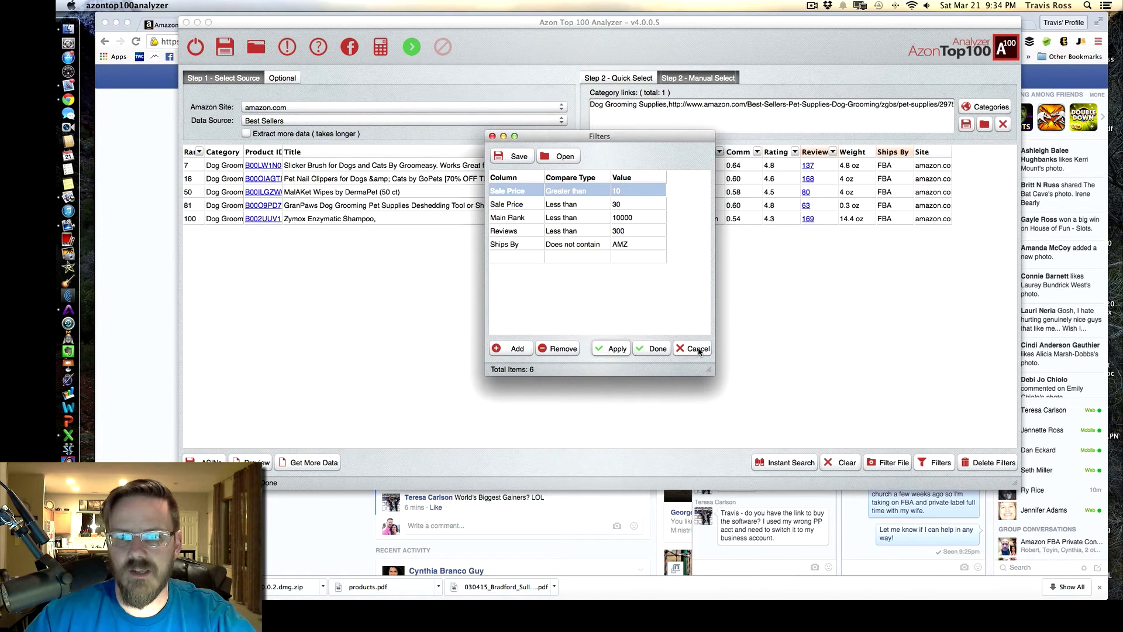